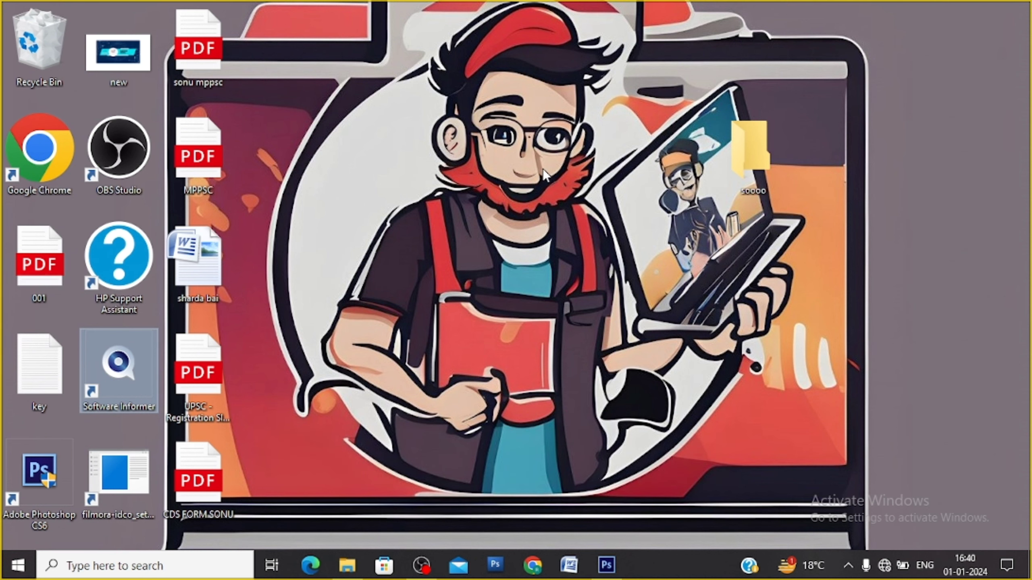
Step: Refresh the desktop twice, then bring the Photoshop CS6 window to the front
right_click(544, 170)
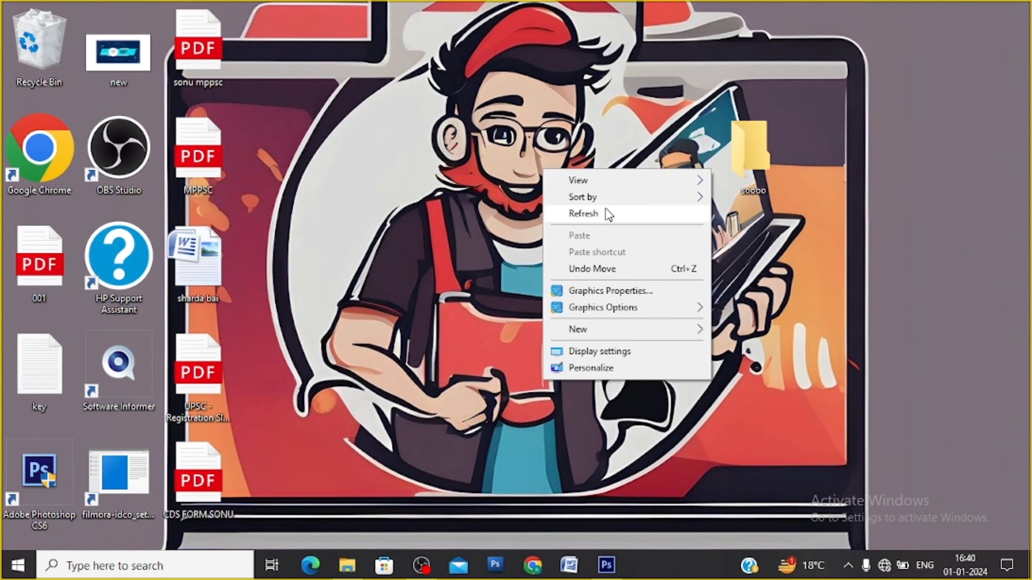
click(606, 209)
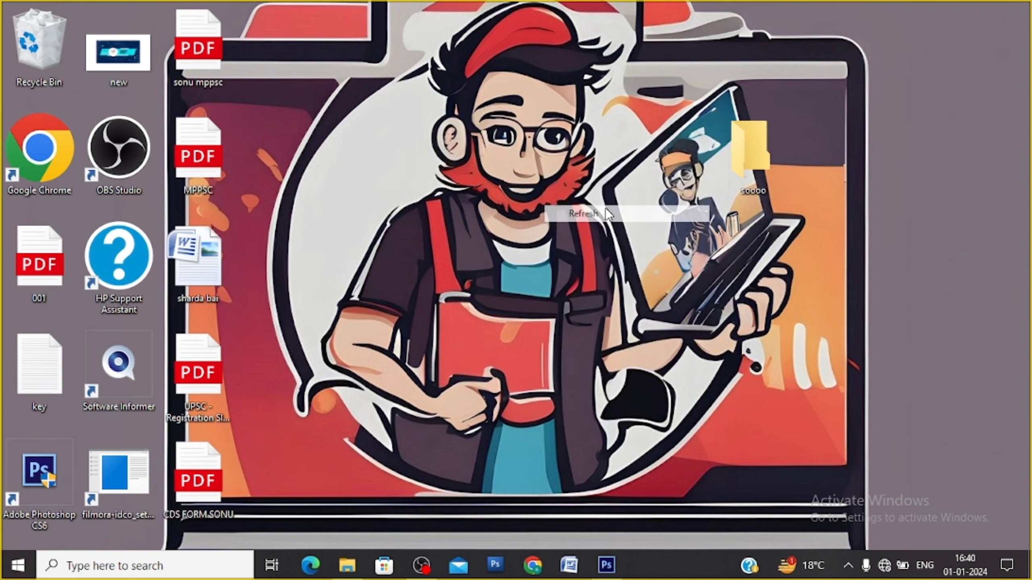
right_click(498, 28)
click(538, 73)
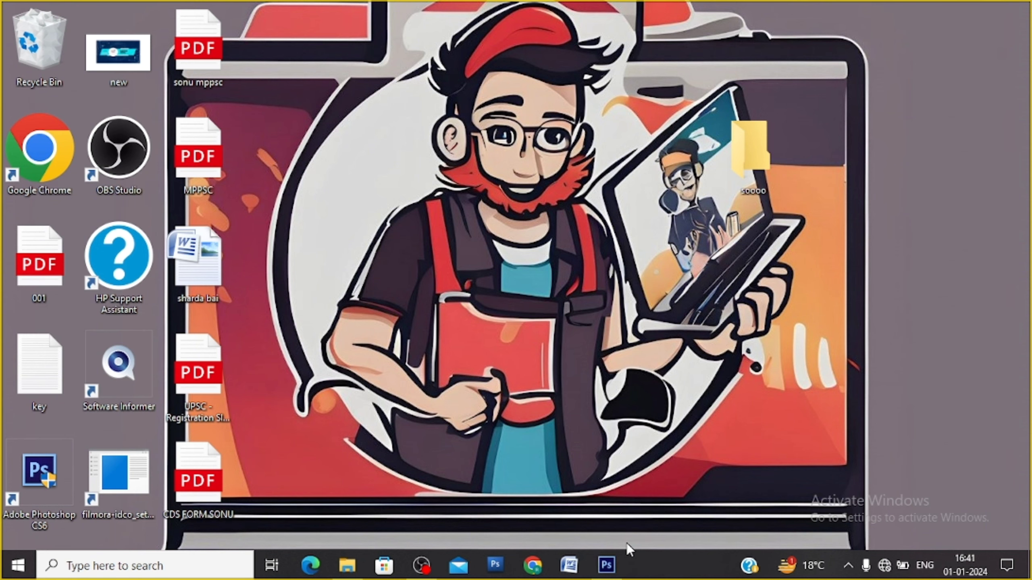
click(609, 565)
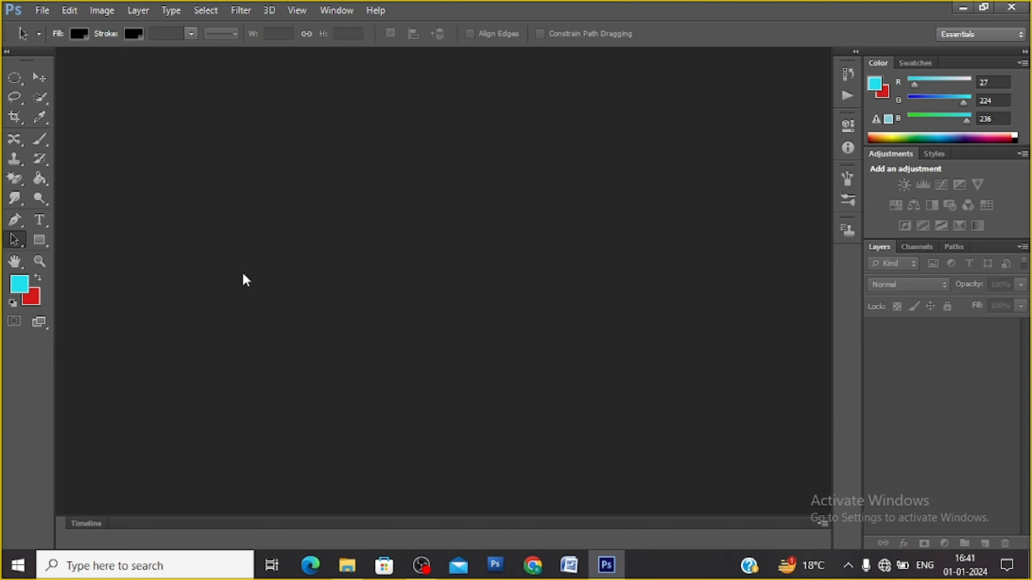
Step: Open the laptop cartoon image 1692867332876.jpg from the Downloads folder
key(ctrl+o)
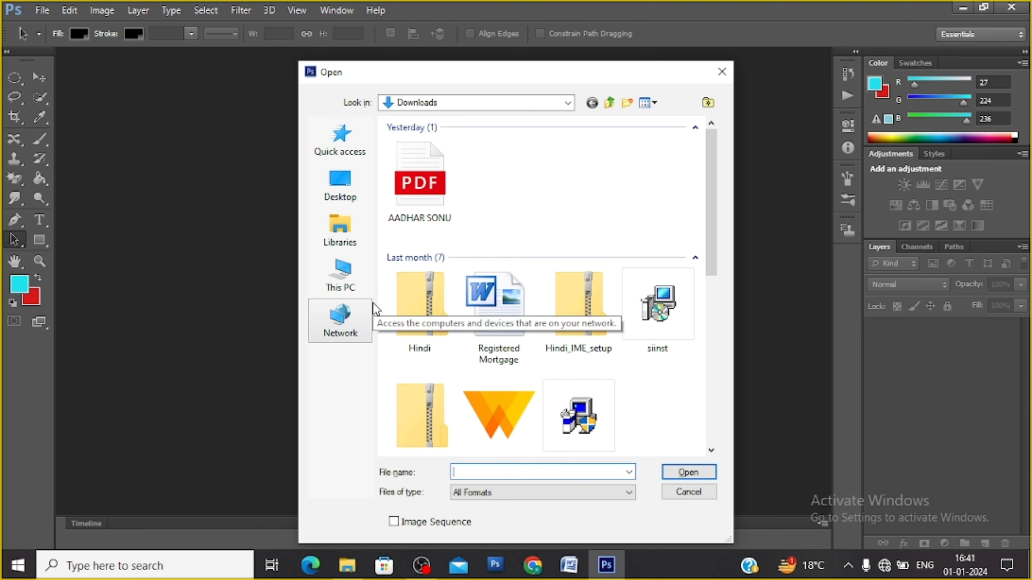
scroll(471, 343, down, 10)
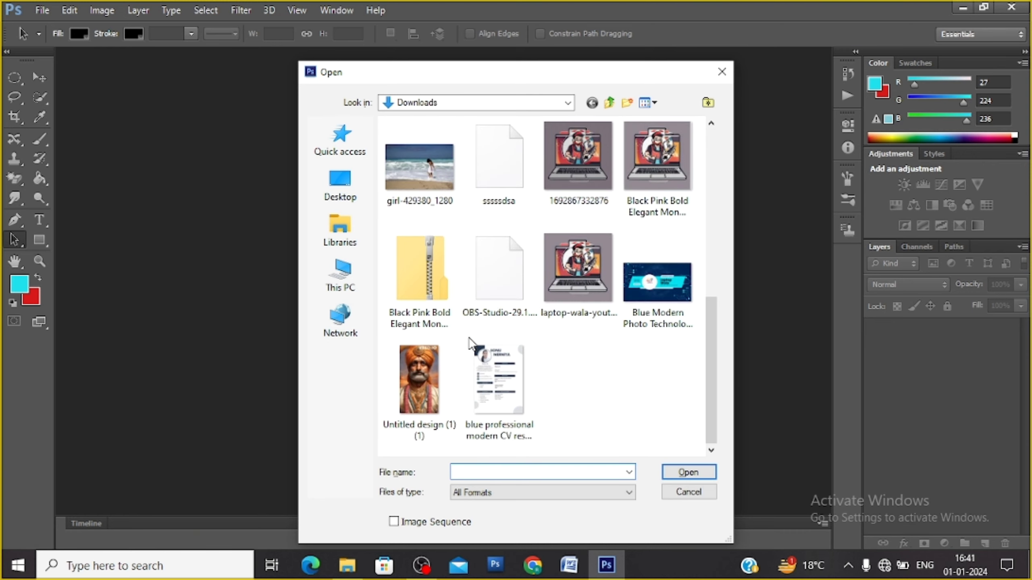
double_click(565, 156)
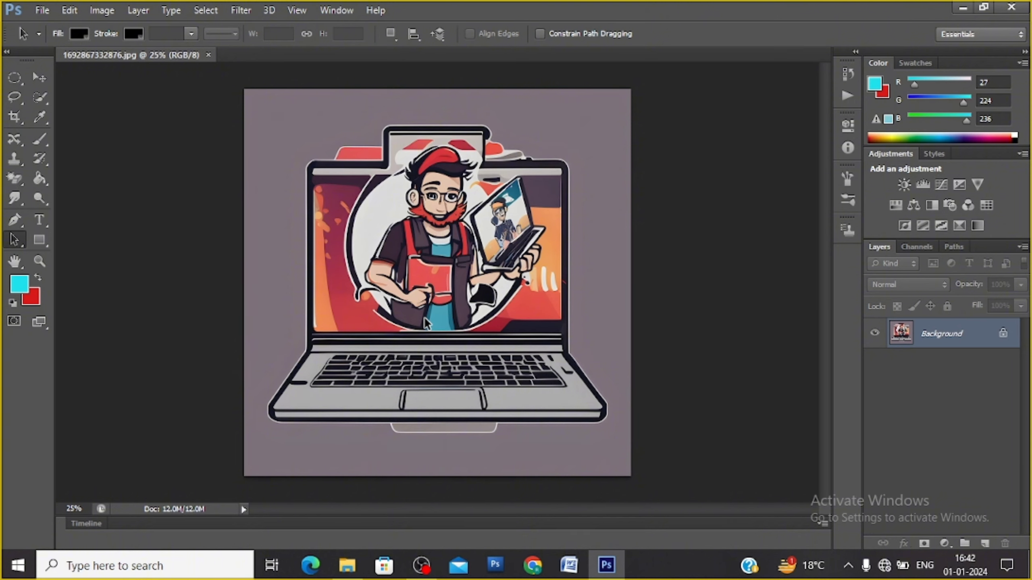
scroll(426, 324, up, 1)
scroll(426, 323, up, 1)
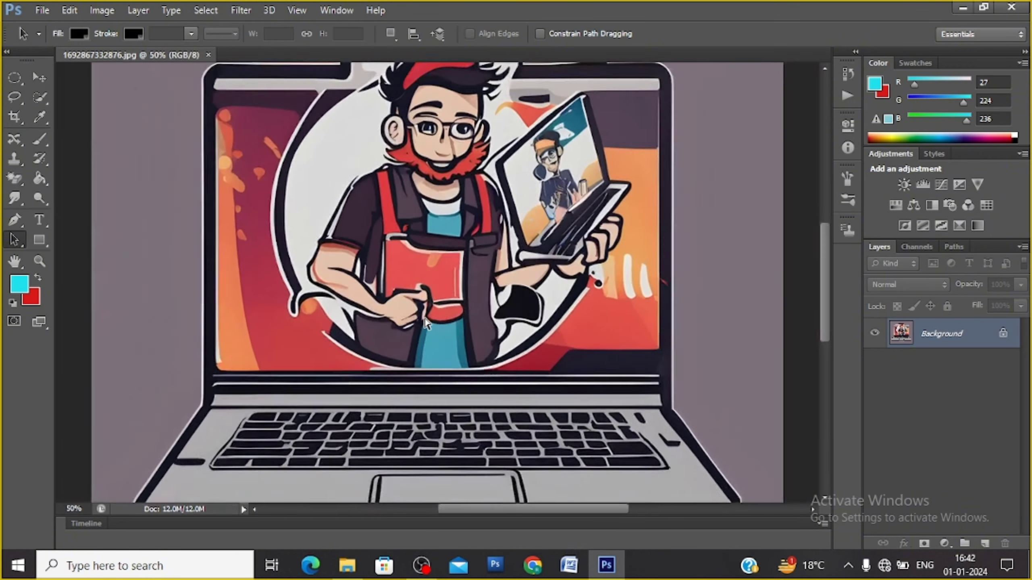
scroll(426, 323, down, 1)
scroll(426, 322, down, 1)
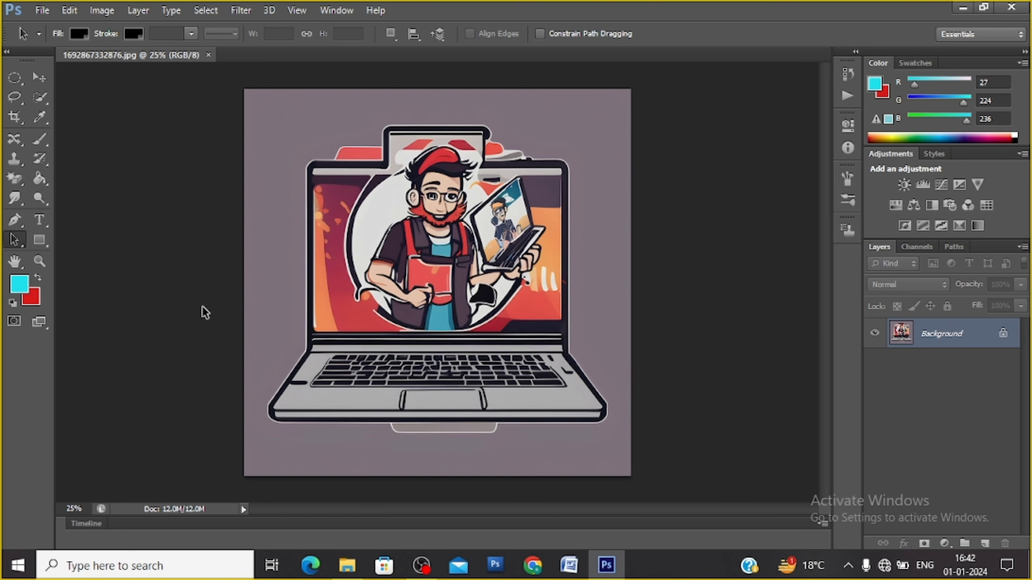
click(40, 261)
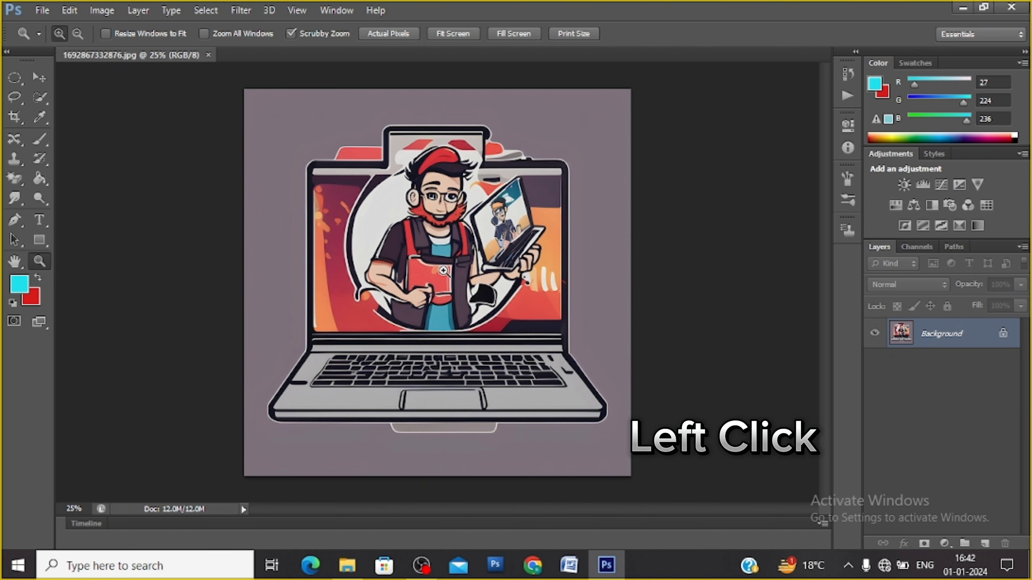
click(444, 271)
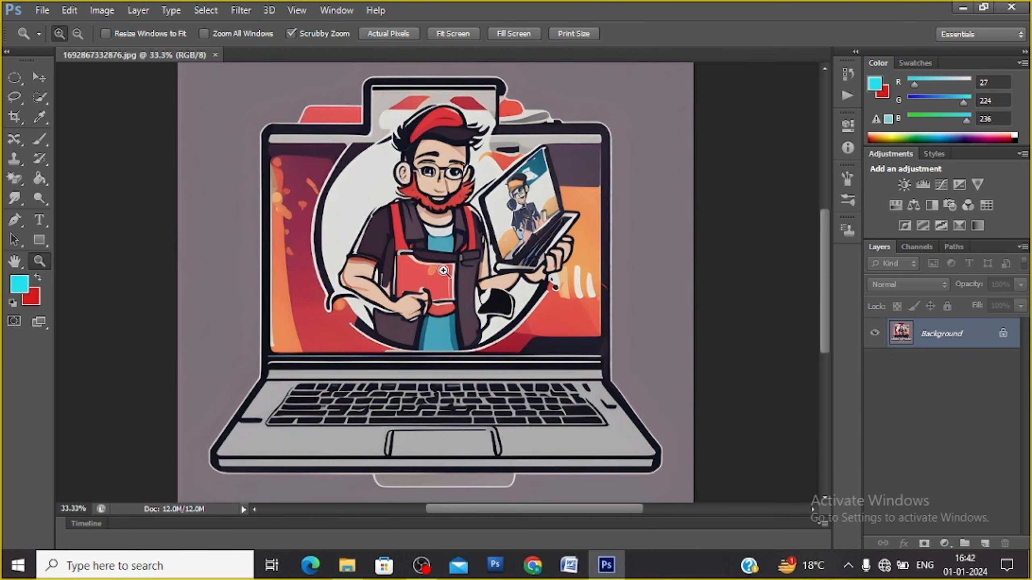
click(444, 270)
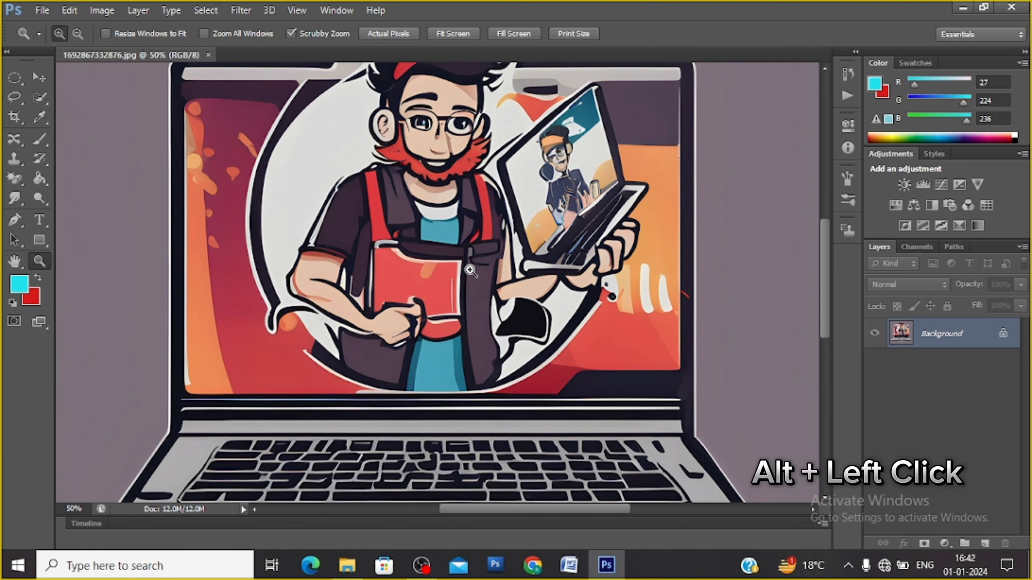
key(alt)
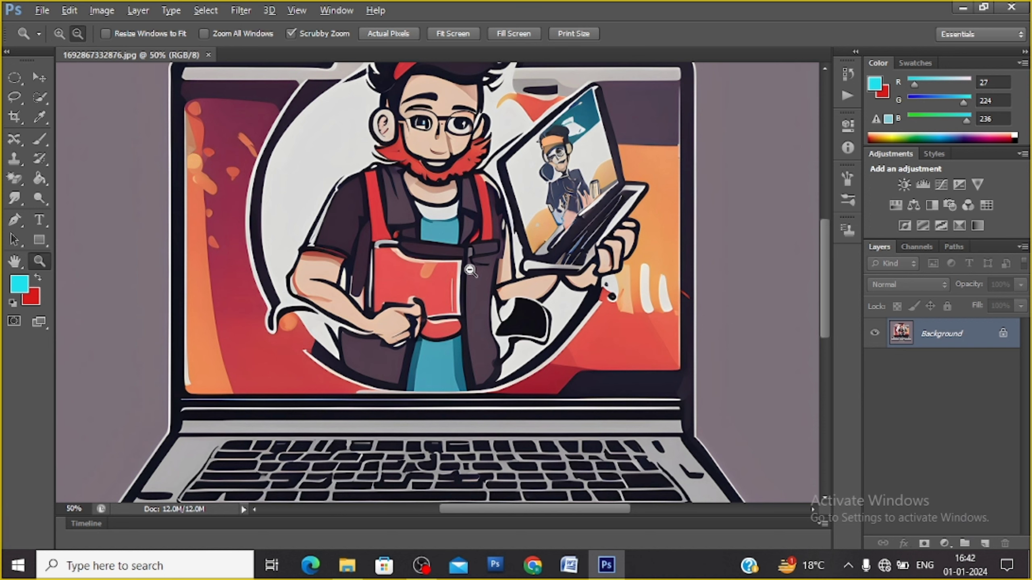
alt+click(470, 270)
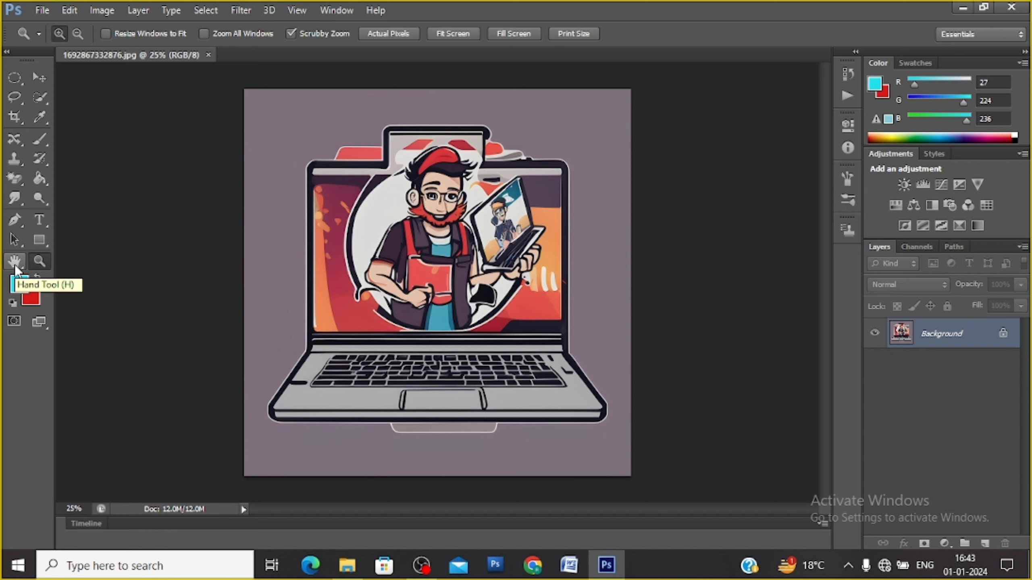
click(14, 262)
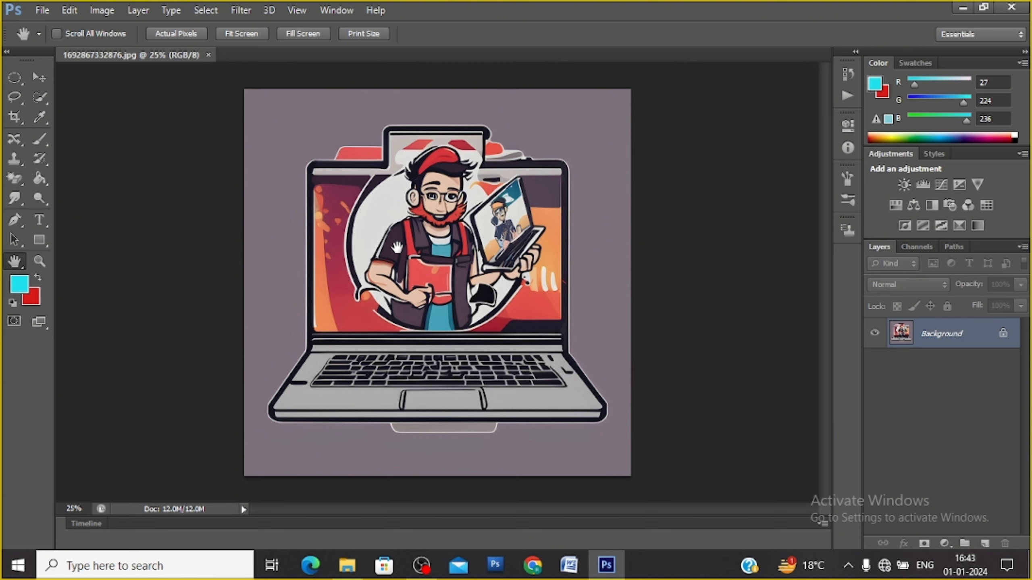
key(ctrl+plus)
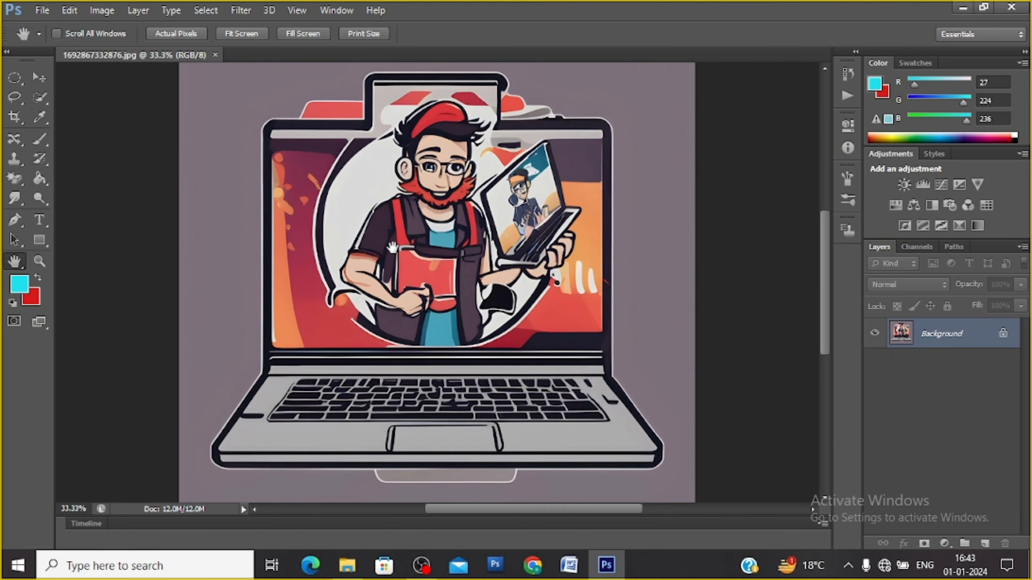
scroll(392, 246, up, 5)
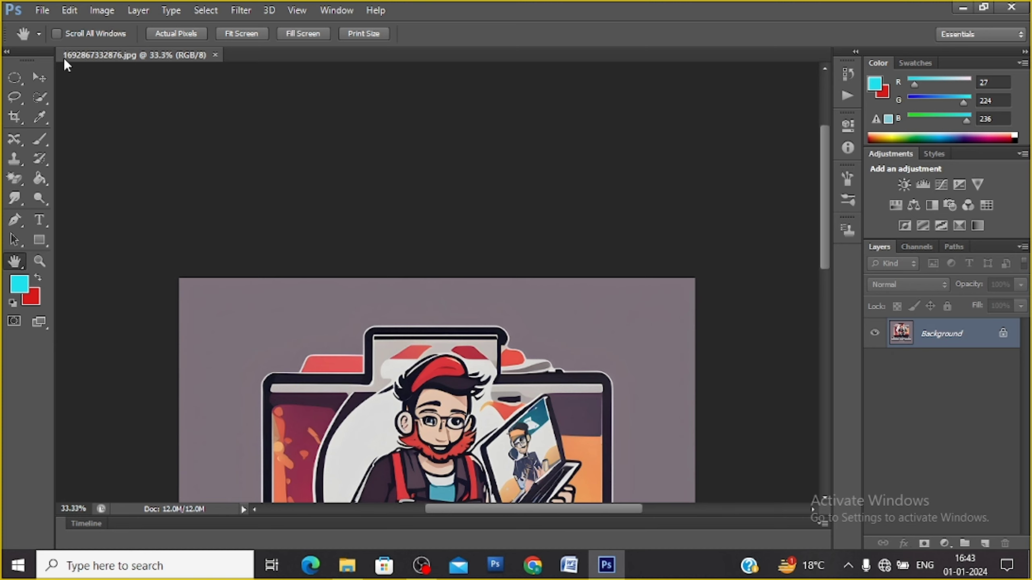
click(39, 77)
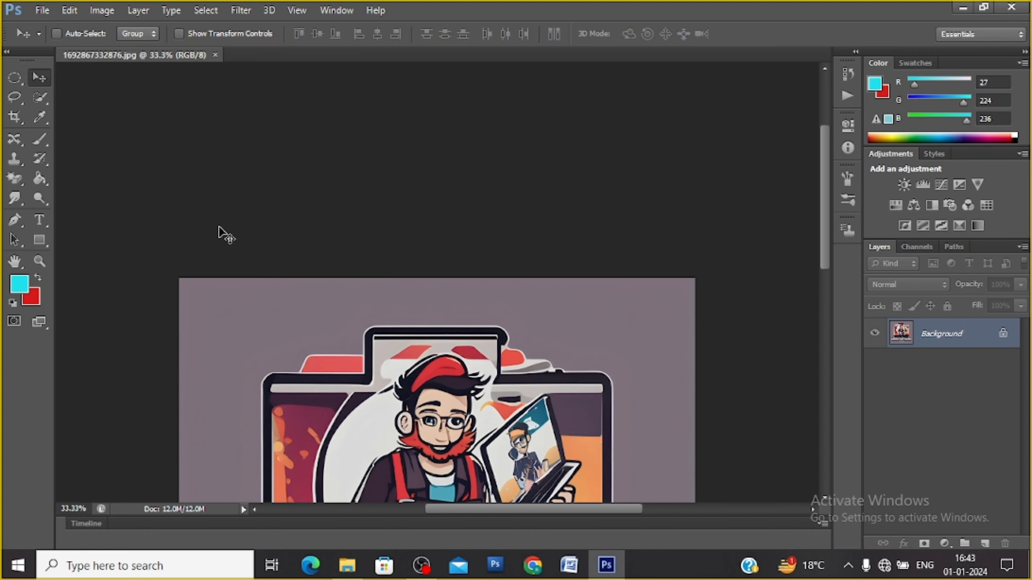
drag(272, 280, 376, 205)
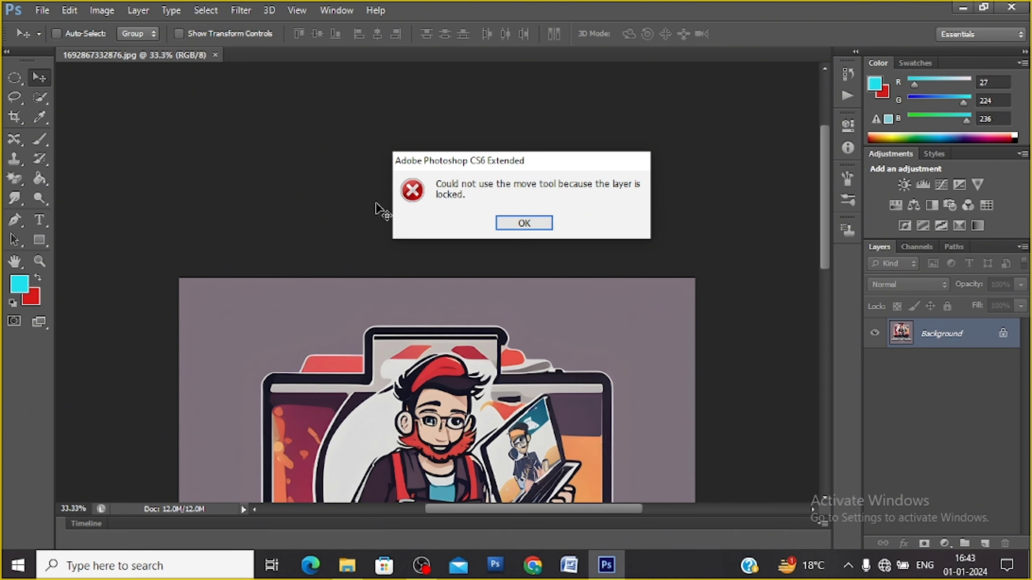
key(Return)
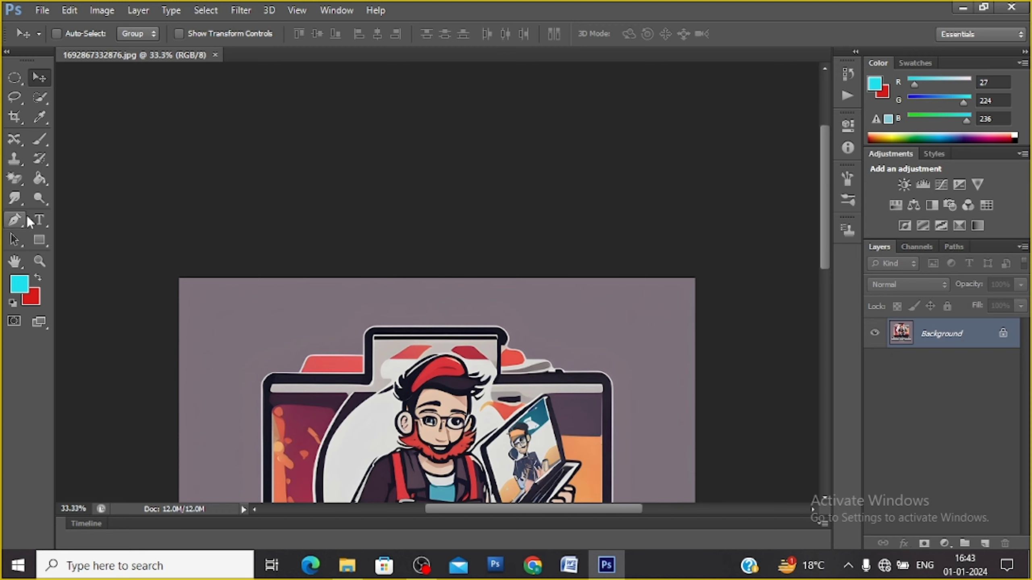
click(14, 261)
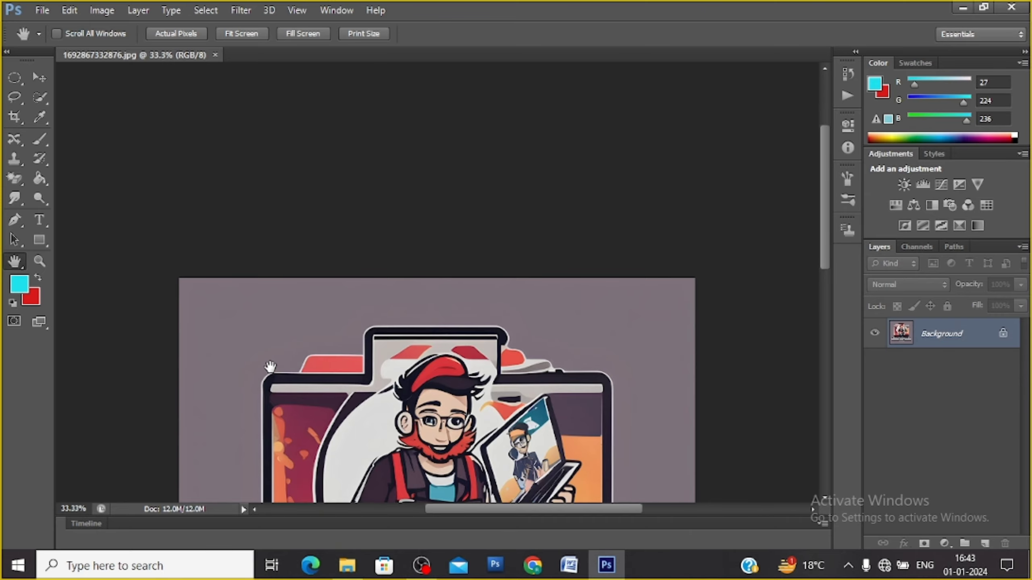
mouse_move(271, 367)
mouse_down()
mouse_move(257, 21)
mouse_move(241, 85)
mouse_up()
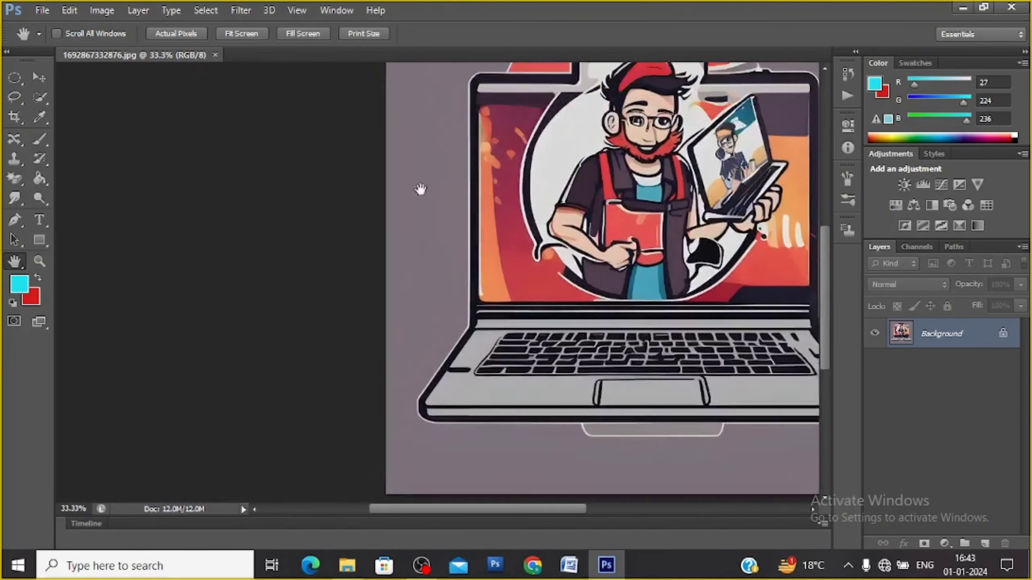
mouse_move(421, 189)
mouse_down()
mouse_move(334, 109)
mouse_move(316, 127)
mouse_up()
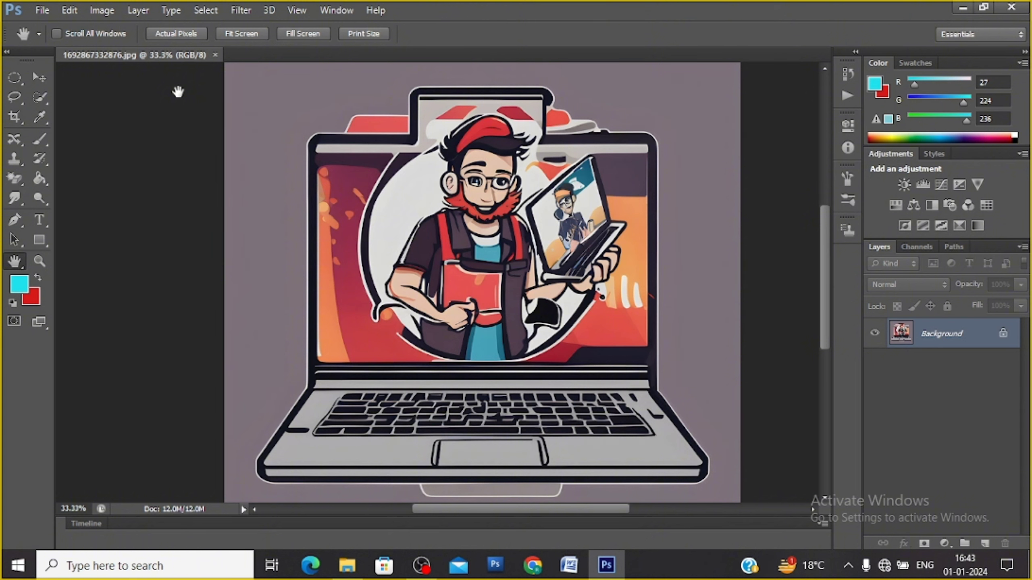
Step: Add a new type layer over the laptop keyboard and type the title text
click(41, 221)
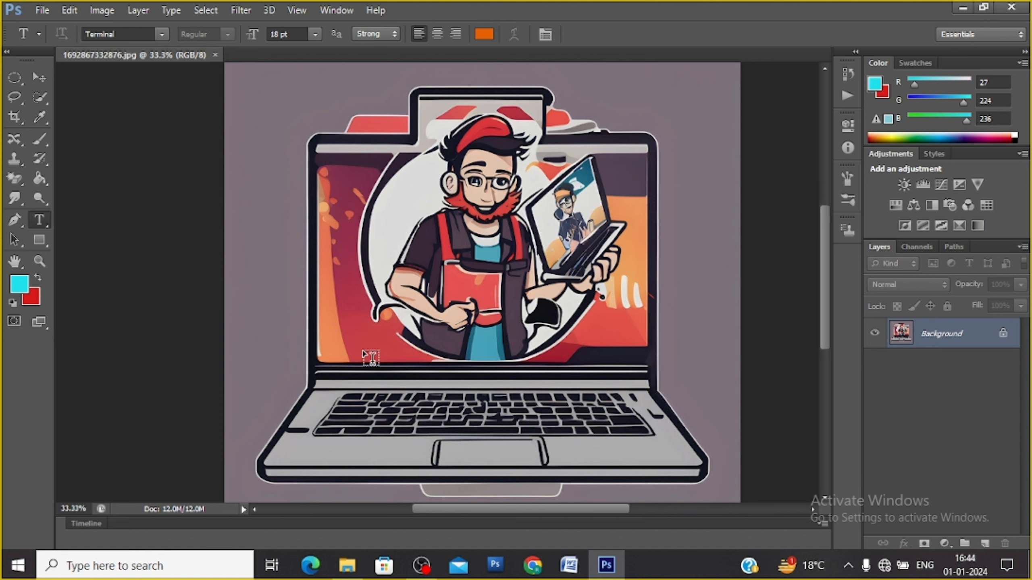
click(388, 431)
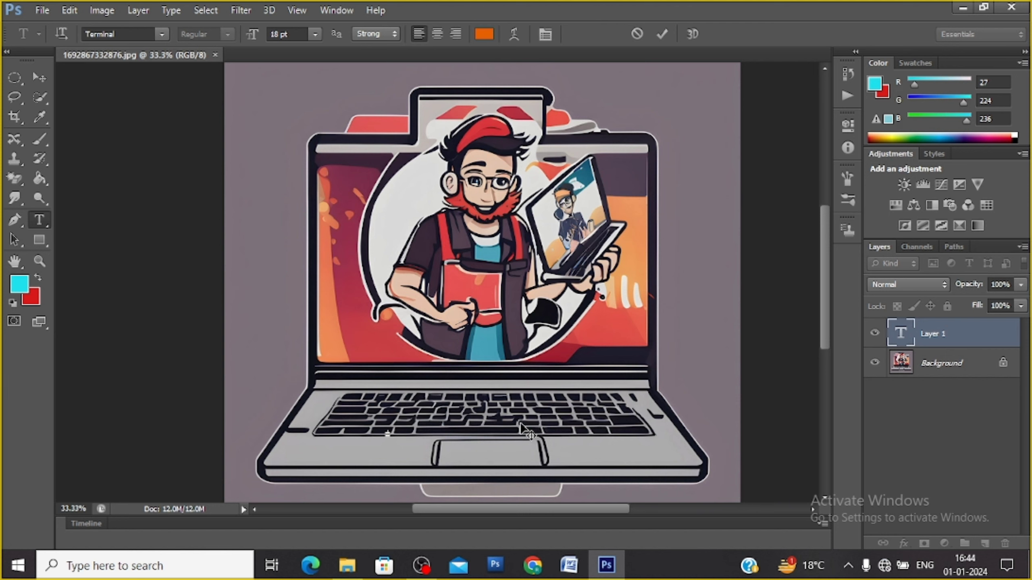
text(tech)
text(no)
Step: Set the whole title text to 72 pt, trying 30 pt first
key(ctrl+a)
click(313, 35)
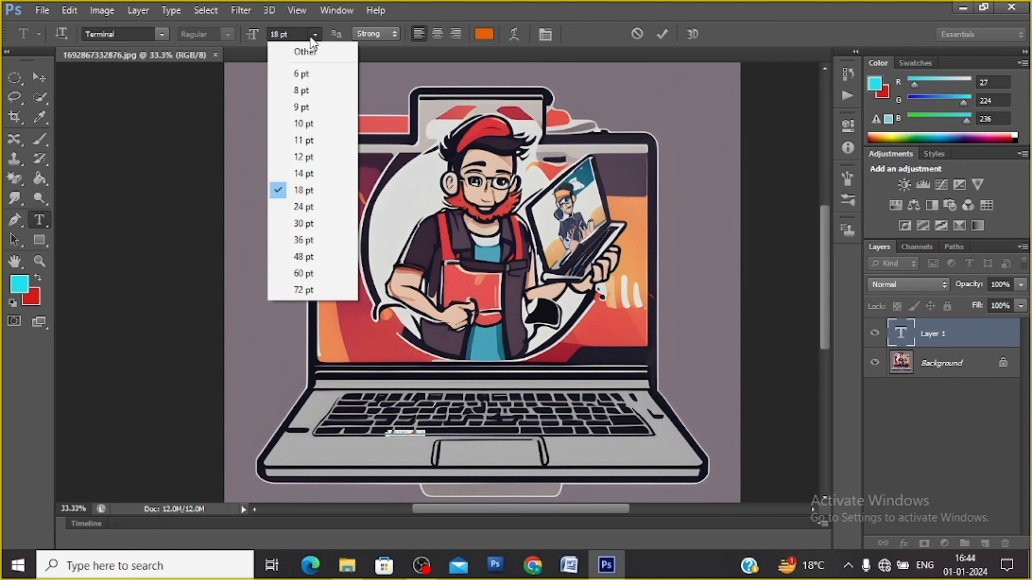
click(308, 224)
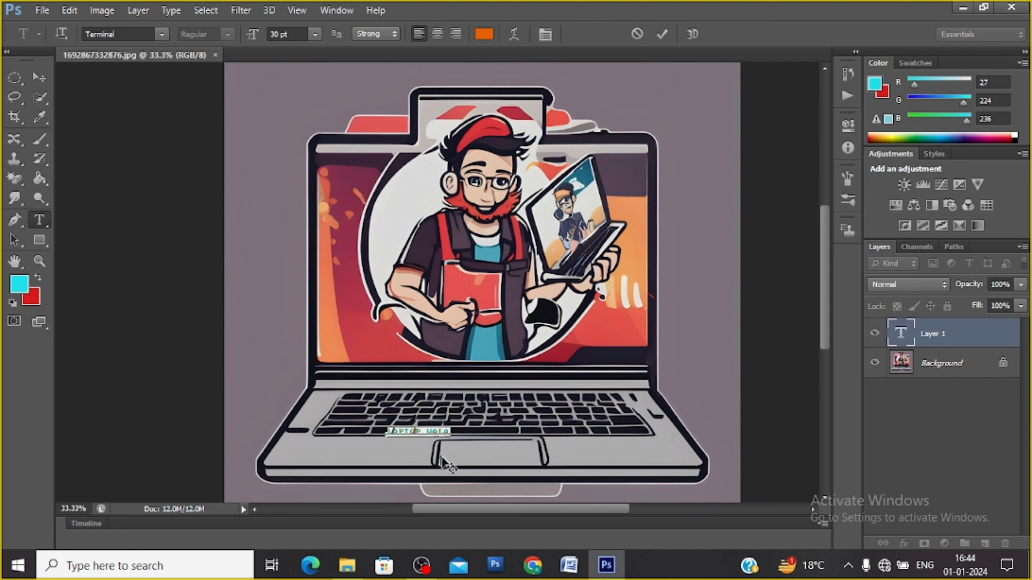
click(316, 36)
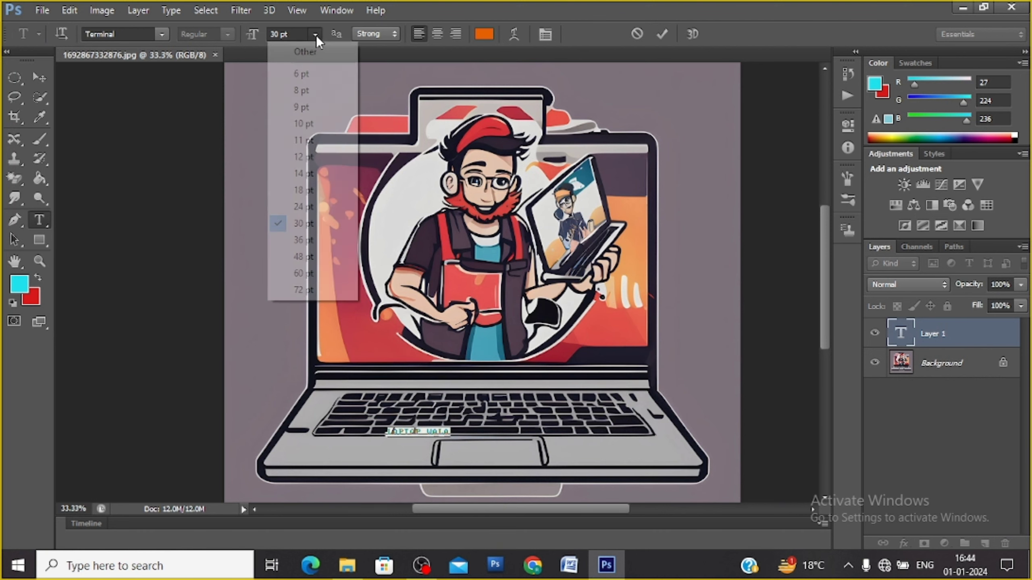
click(323, 289)
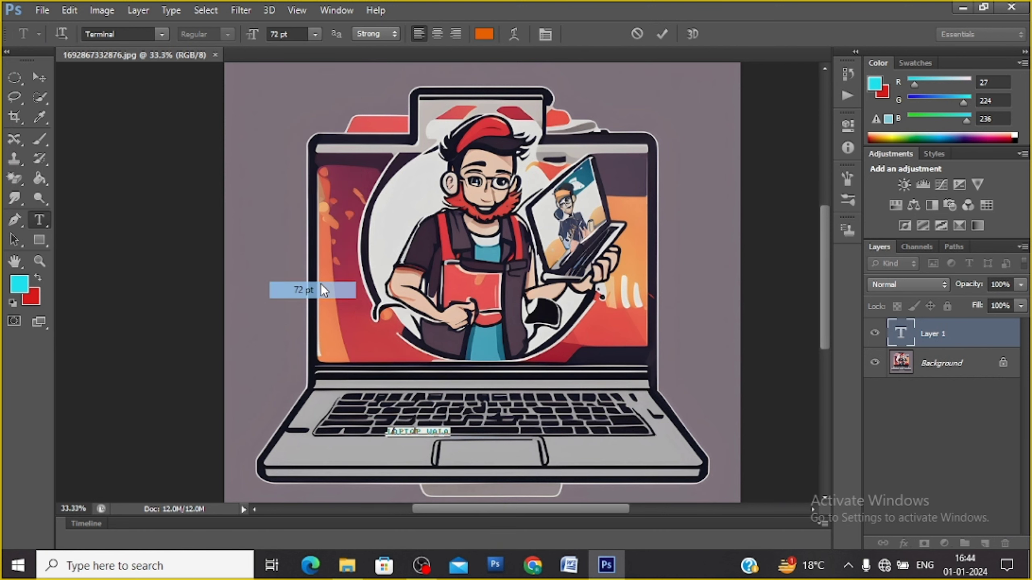
click(616, 431)
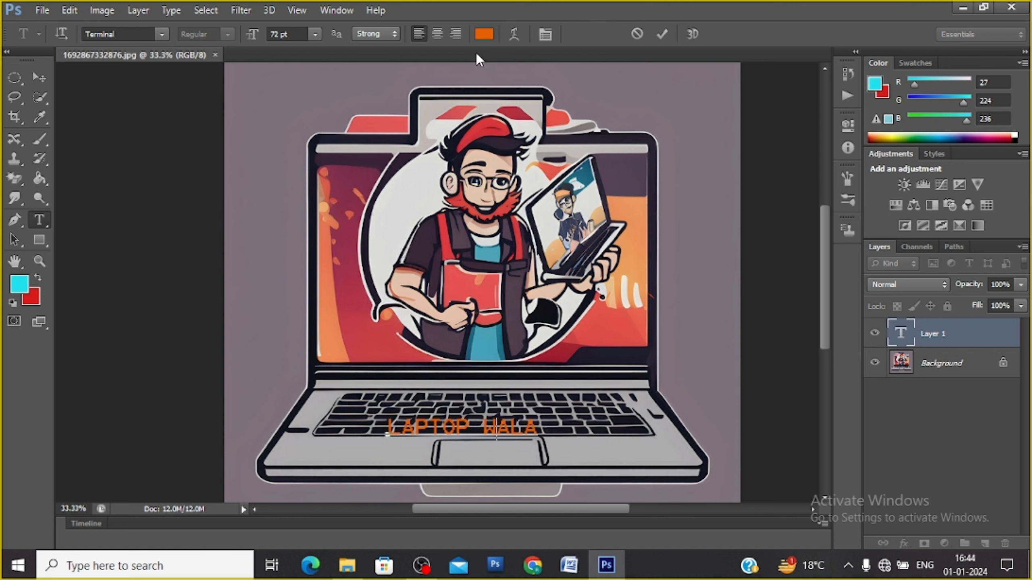
Step: Try a dark grey text colour from the options-bar colour swatch
click(481, 36)
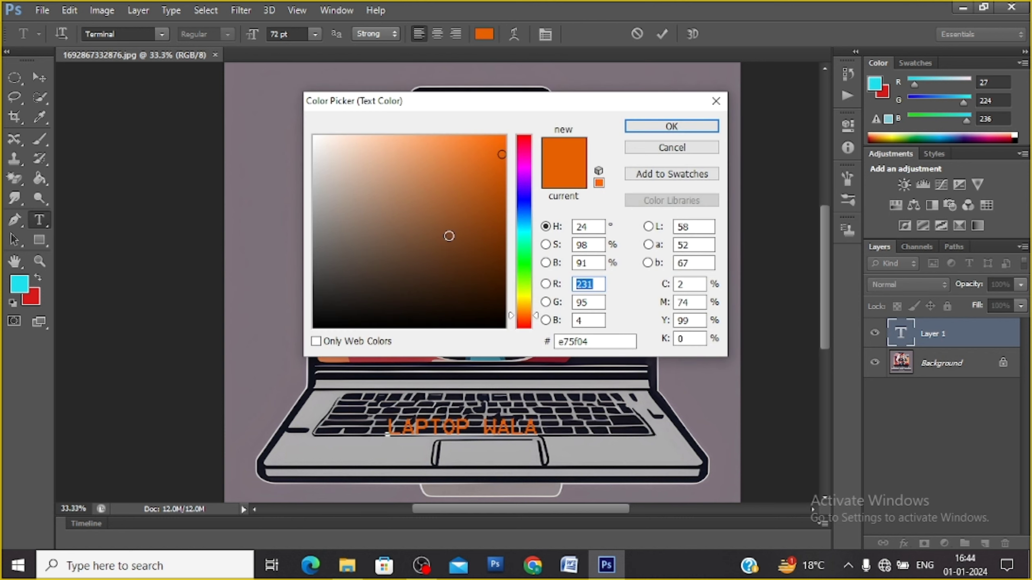
click(330, 271)
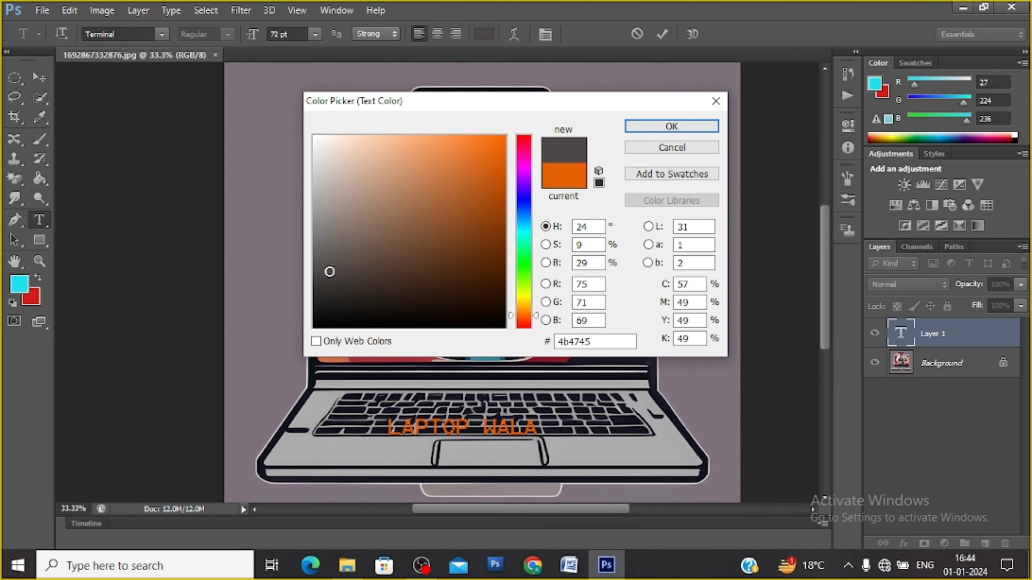
key(Return)
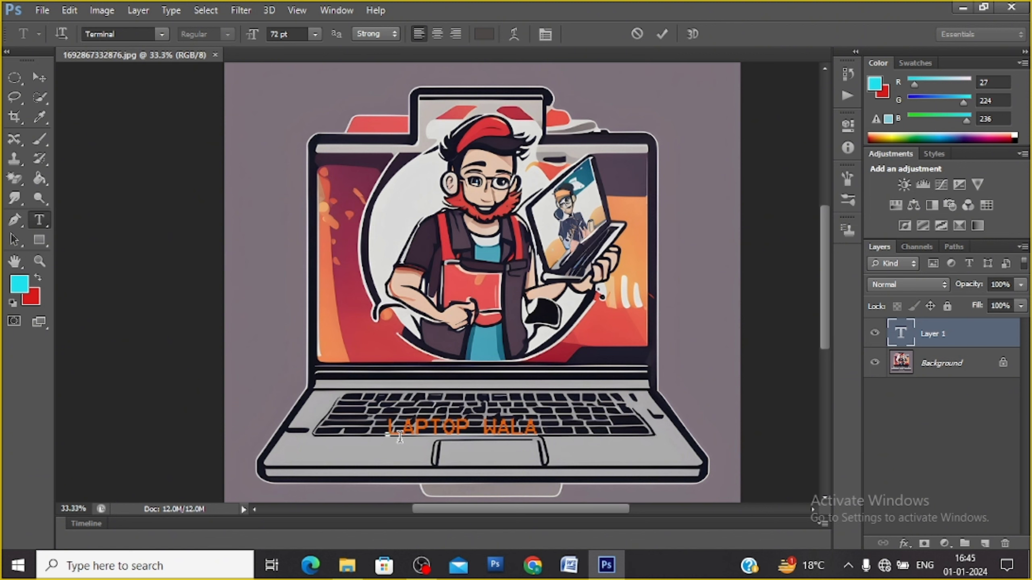
Step: Select all the LAPTOP WALA text and colour it yellow (e9d427)
drag(388, 429, 580, 437)
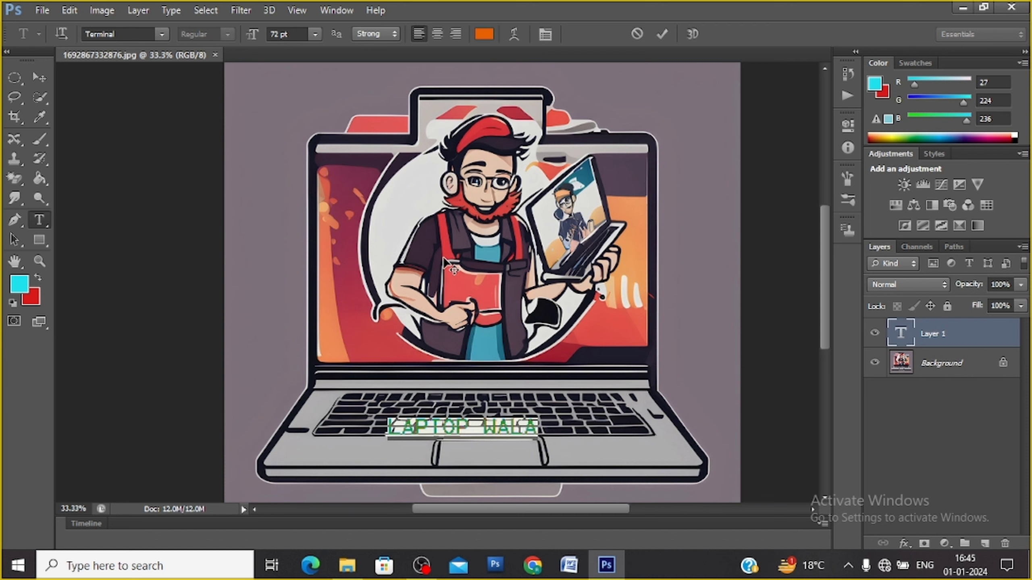
click(471, 429)
key(ctrl+a)
click(486, 36)
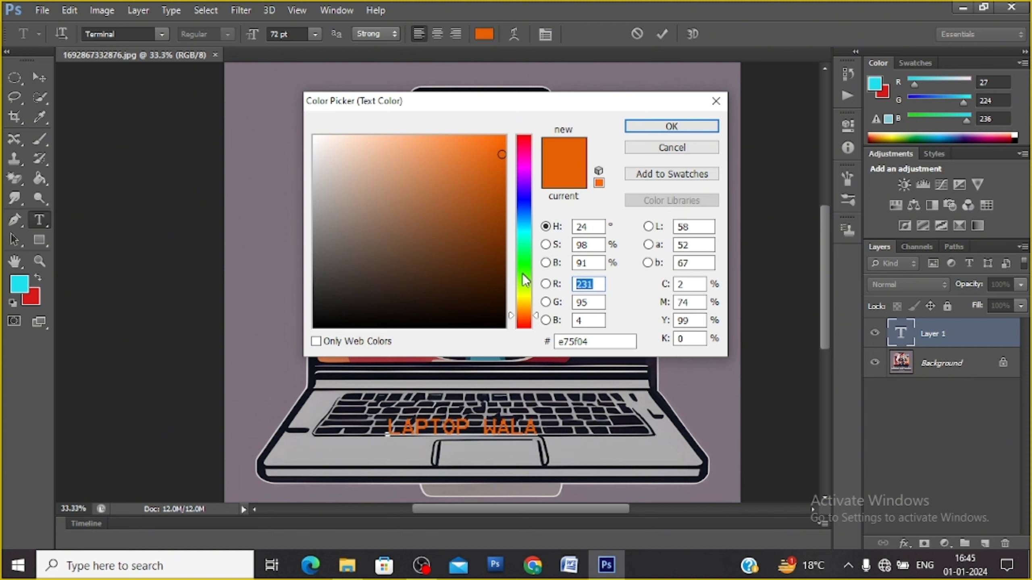
click(523, 299)
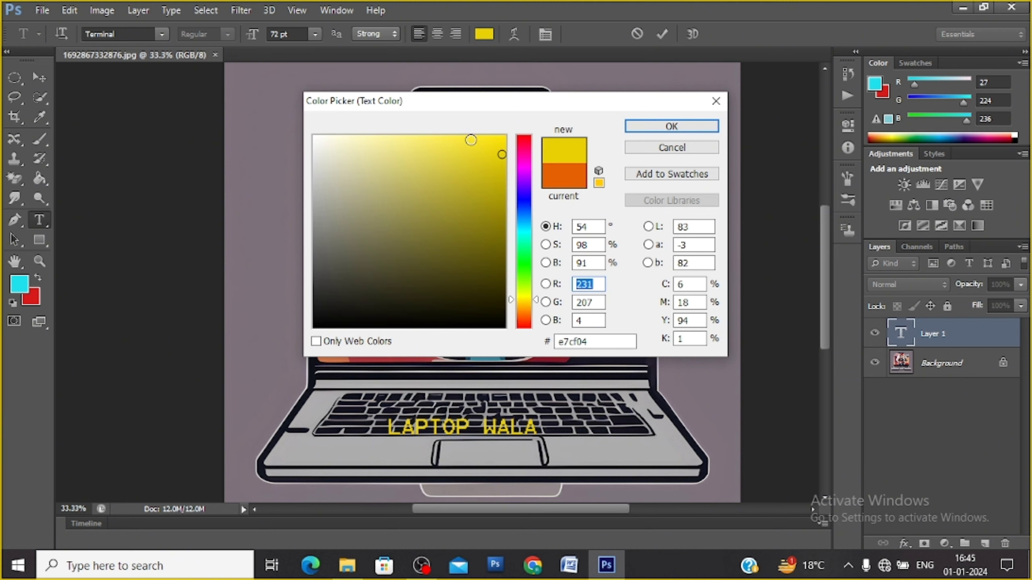
click(474, 152)
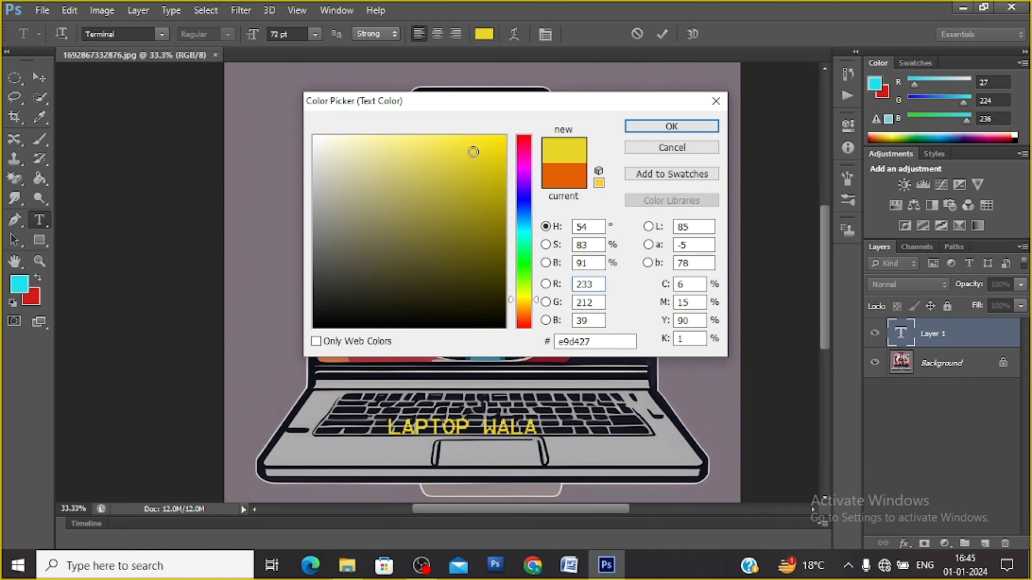
key(Return)
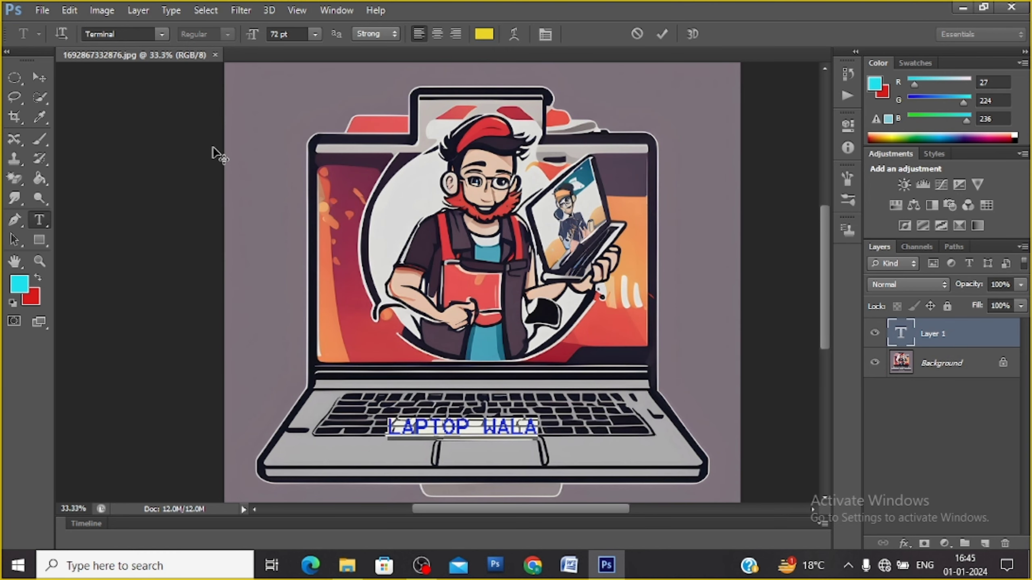
Step: Keep the text left-aligned and change its font to Wide Latin
click(435, 36)
click(419, 32)
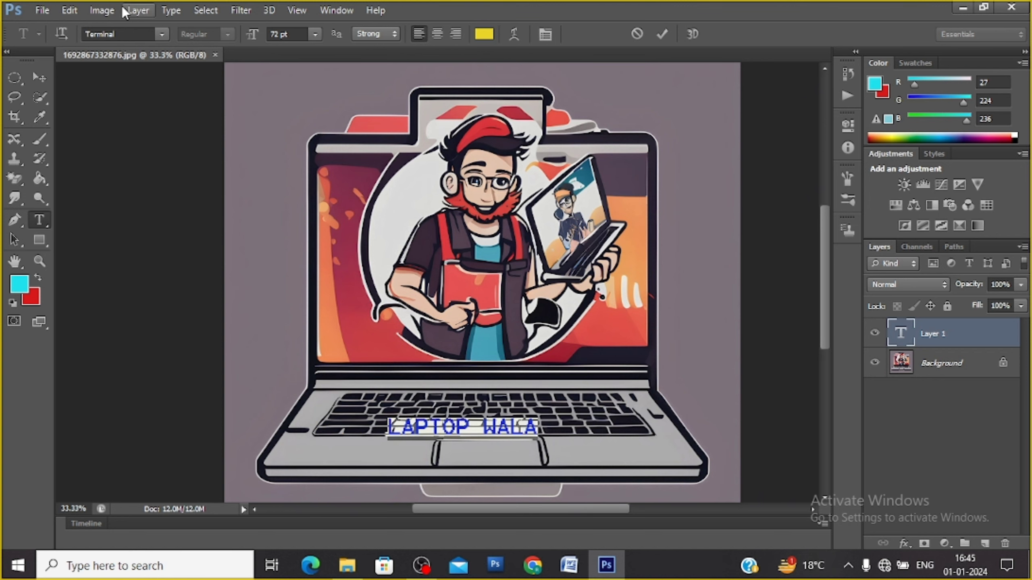
click(161, 34)
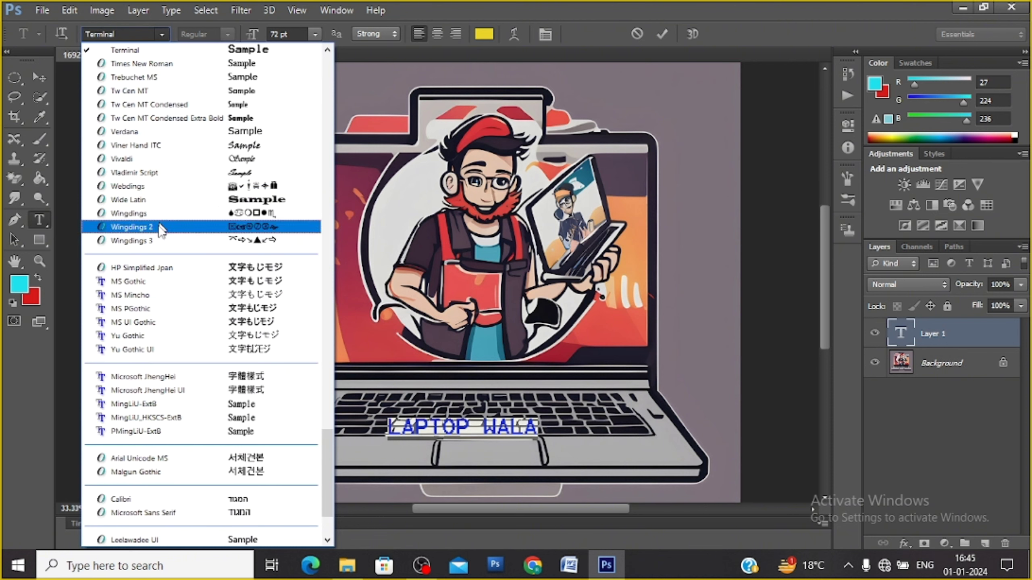
click(190, 199)
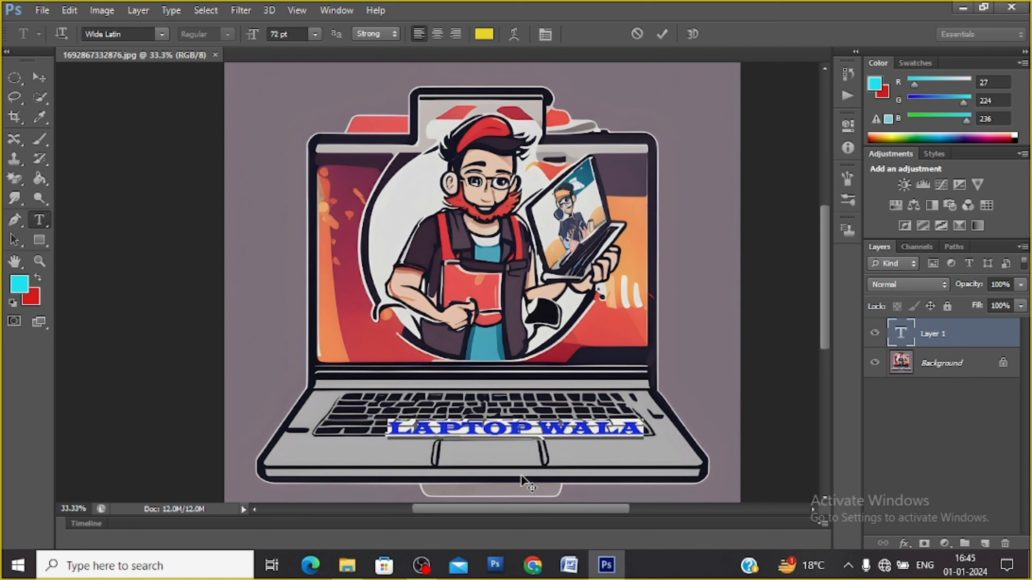
click(517, 428)
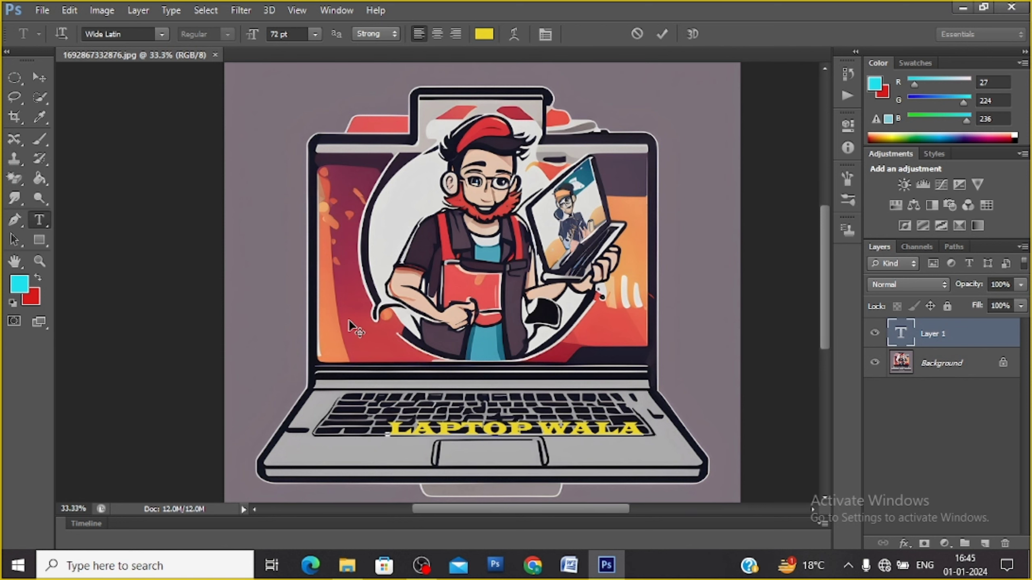
Step: Drag the yellow text layer from the keyboard to the top-right, above the laptop
click(39, 77)
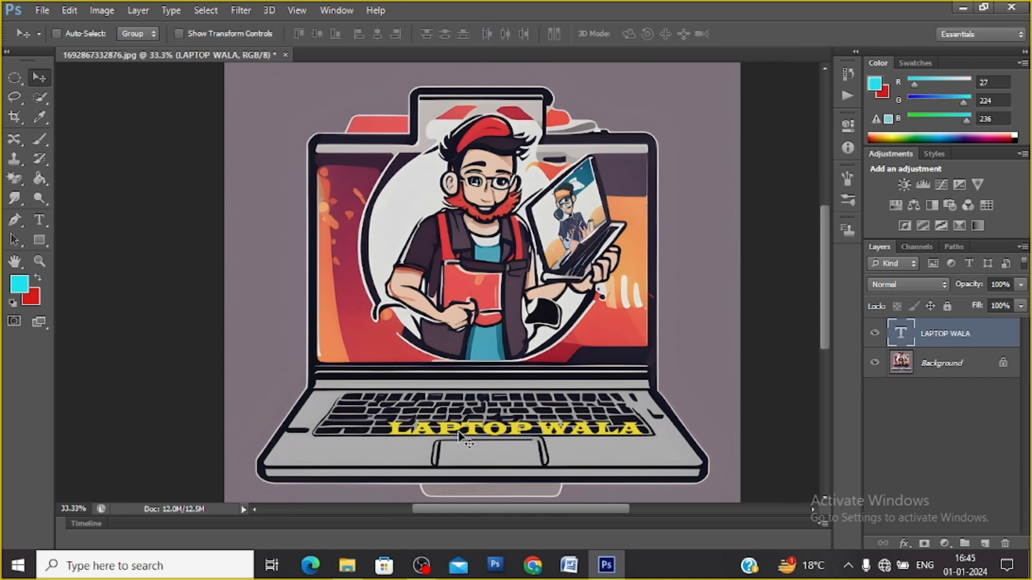
drag(471, 433, 472, 225)
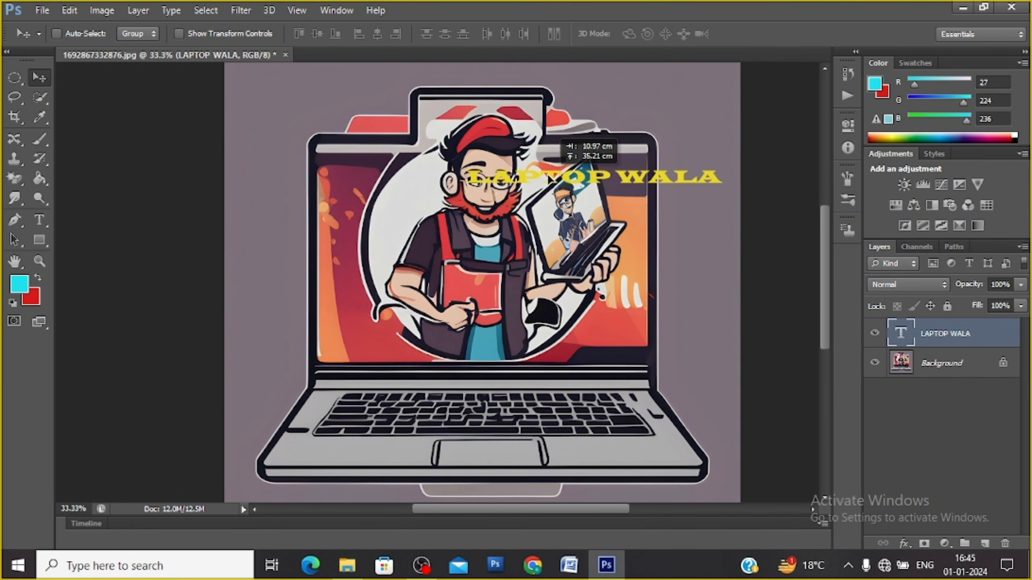
mouse_move(471, 225)
mouse_down()
mouse_move(544, 156)
mouse_move(559, 87)
mouse_up()
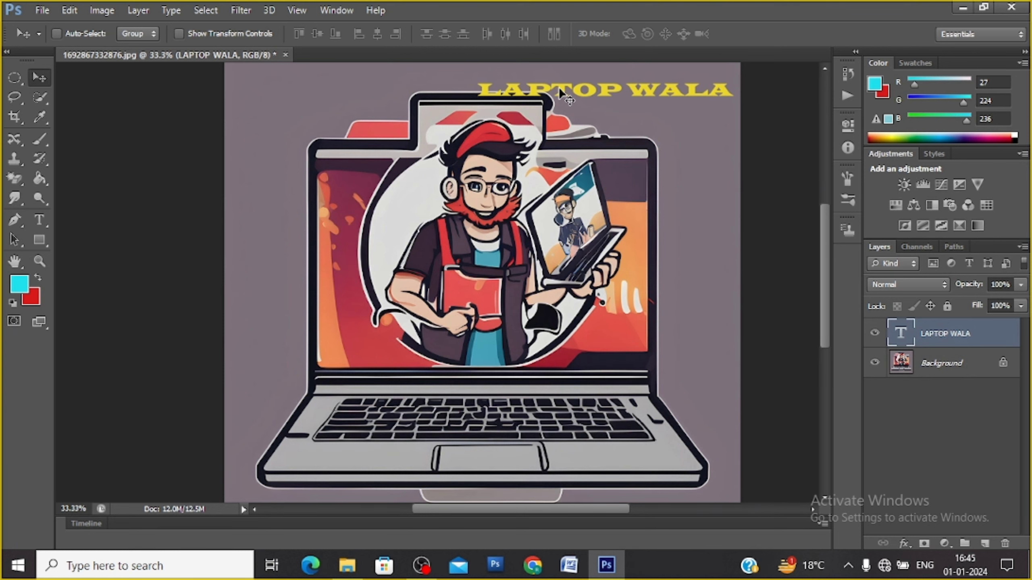
key(ctrl+t)
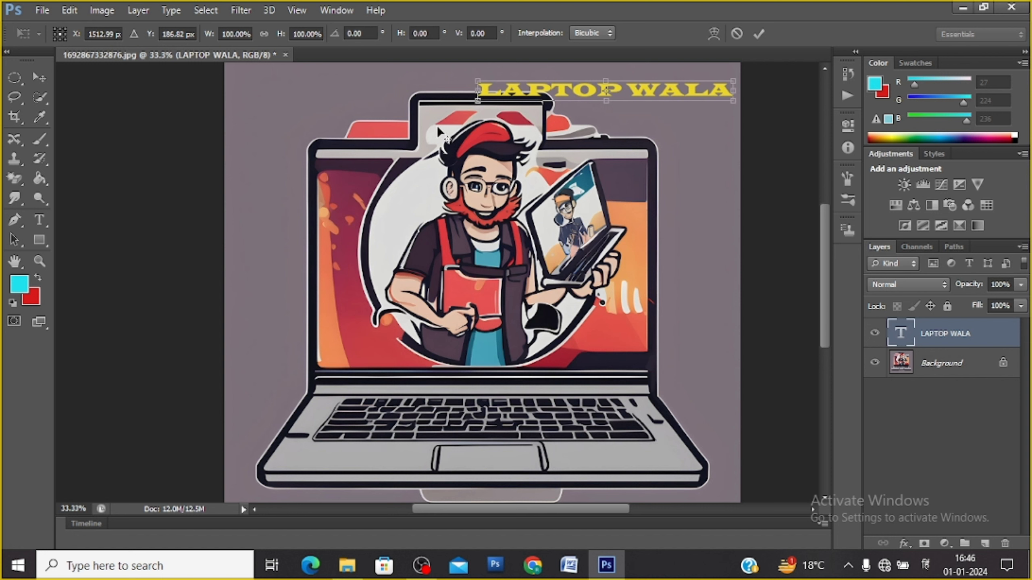
Step: Resize the title to 64.60% width and 198.21% height to fit the top-right corner
key(super+space)
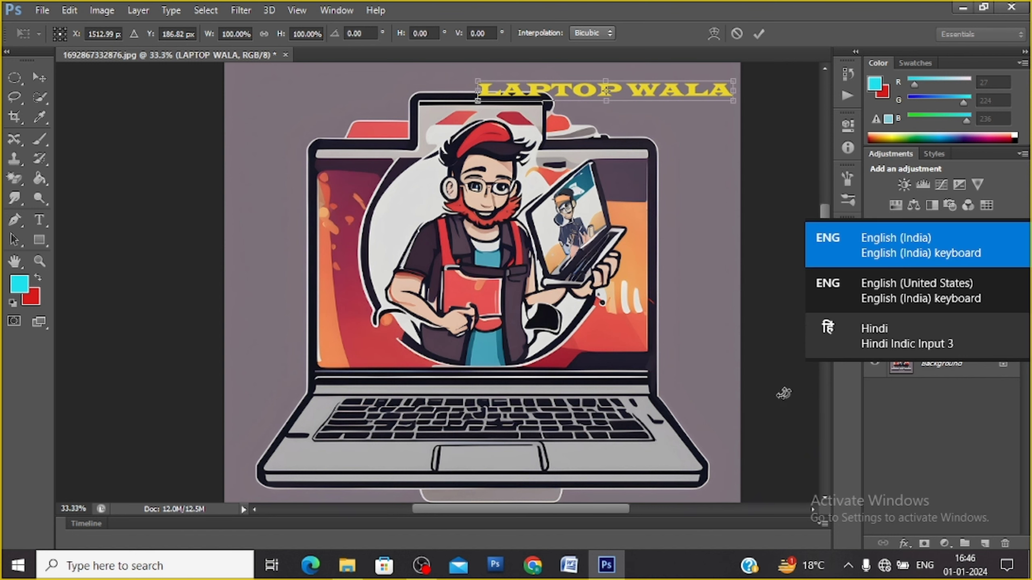
click(759, 356)
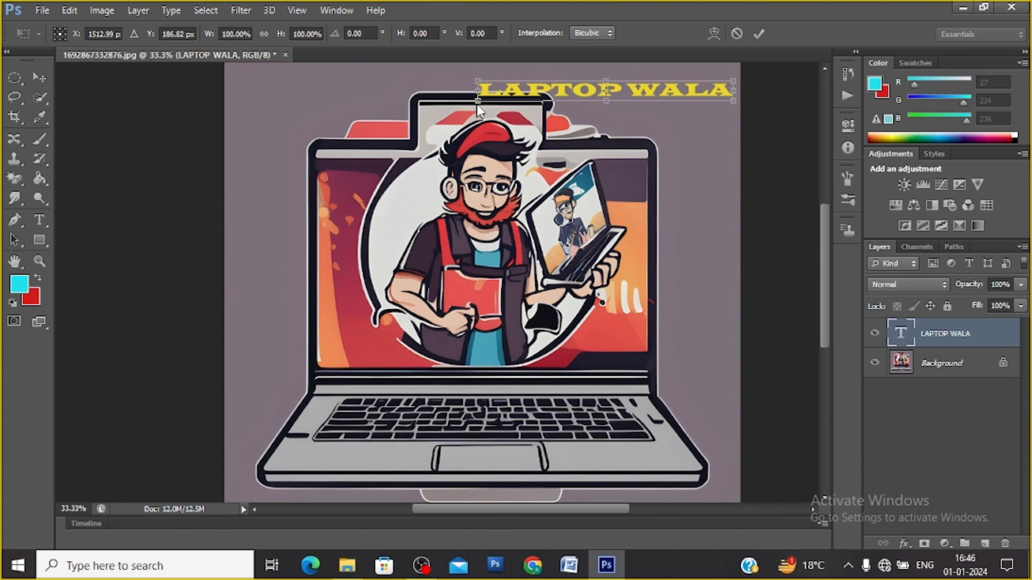
mouse_move(479, 101)
mouse_down()
mouse_move(452, 153)
mouse_move(374, 249)
mouse_up()
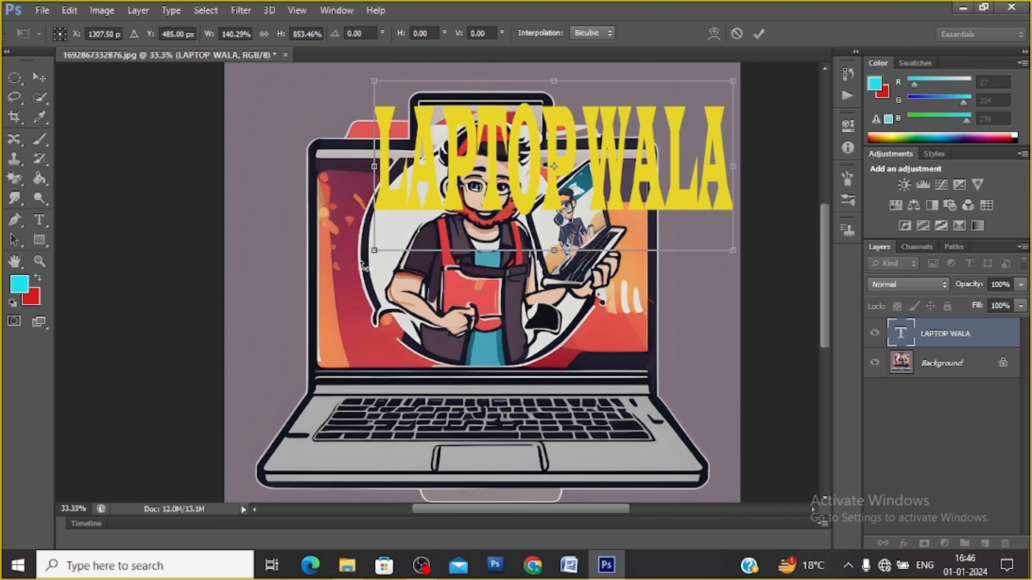
drag(377, 248, 435, 187)
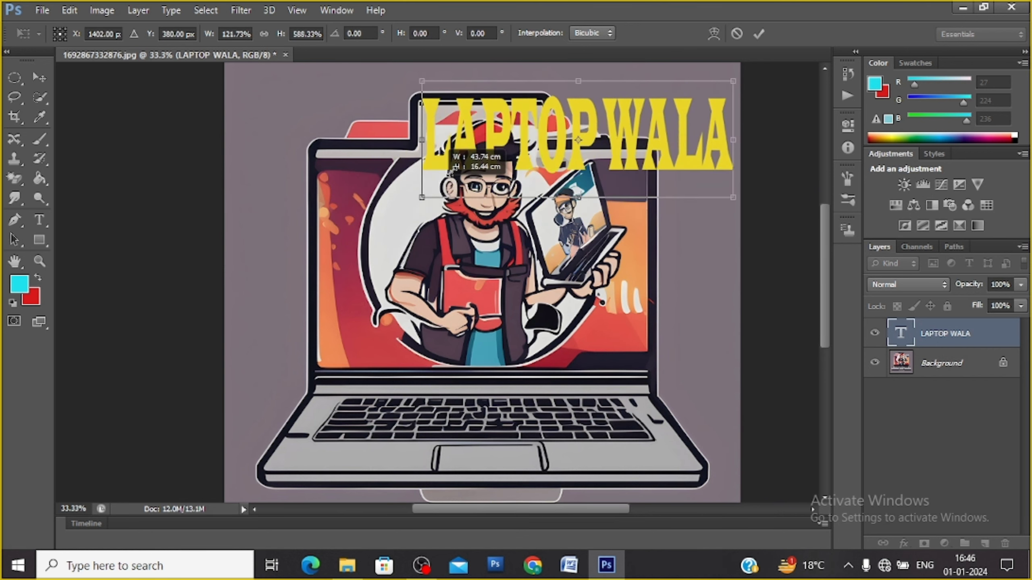
mouse_move(434, 186)
mouse_down()
mouse_move(522, 132)
mouse_move(308, 334)
mouse_move(540, 131)
mouse_move(386, 146)
mouse_move(275, 219)
mouse_up()
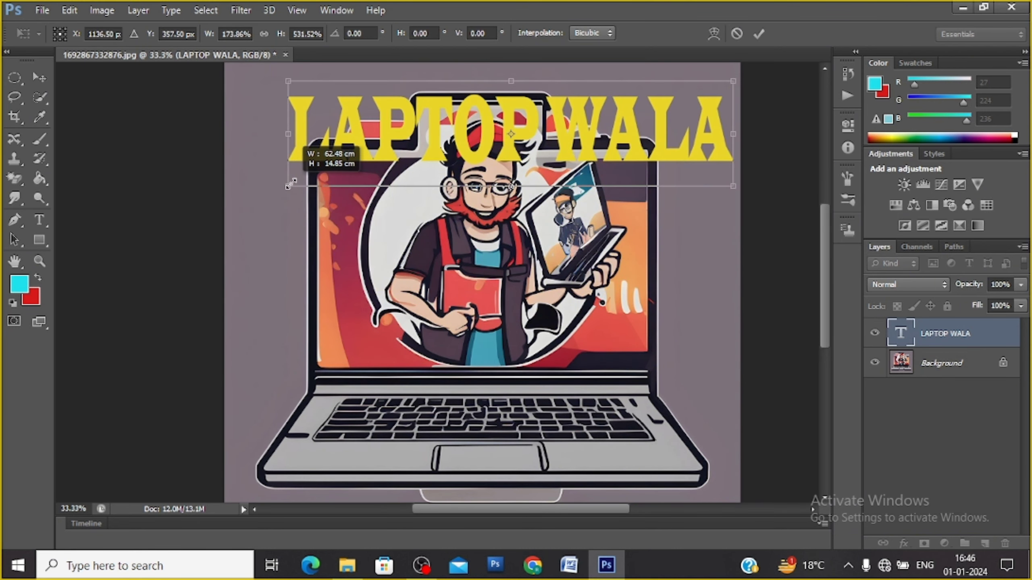
mouse_move(274, 220)
mouse_down()
mouse_move(568, 134)
mouse_move(570, 118)
mouse_up()
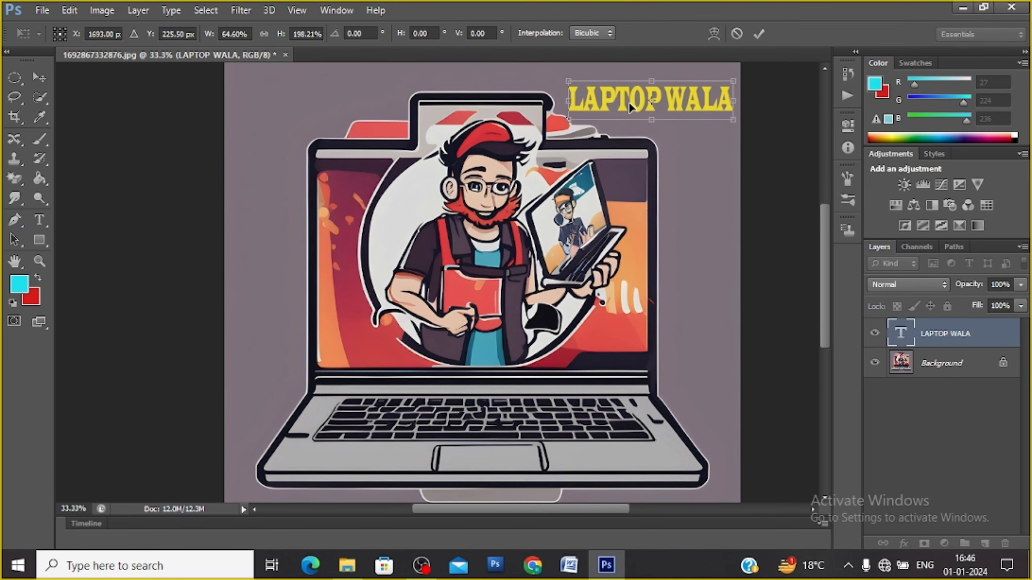
key(Return)
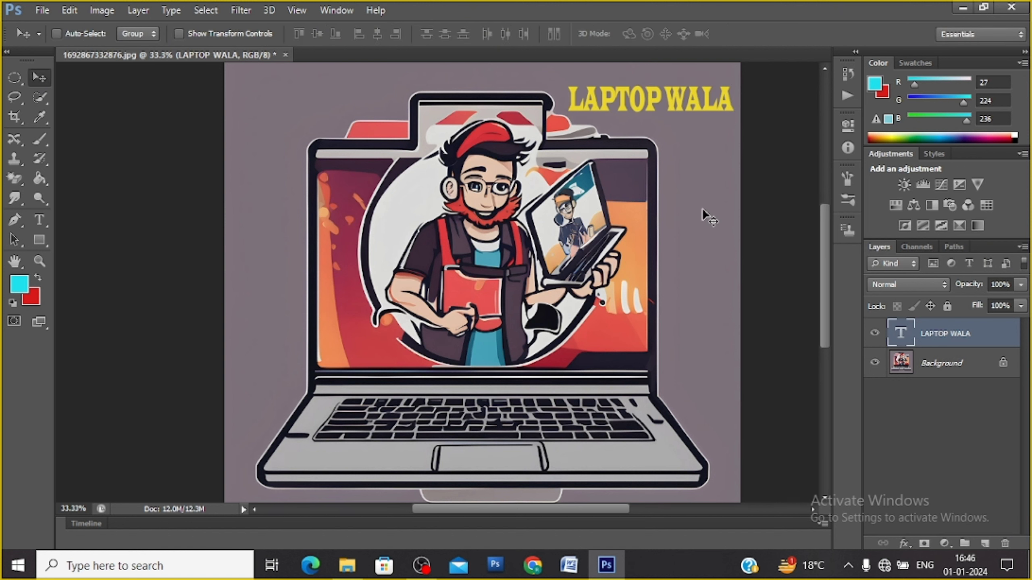